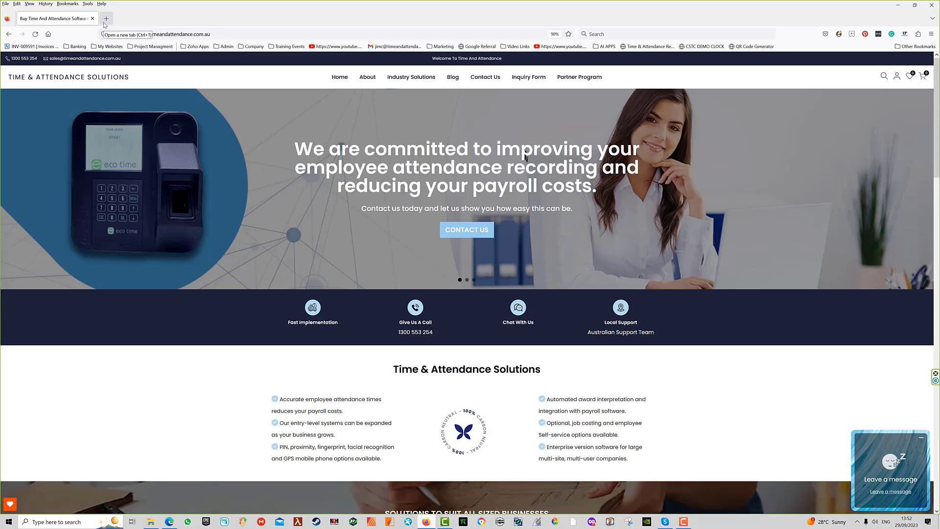
pyautogui.click(106, 18)
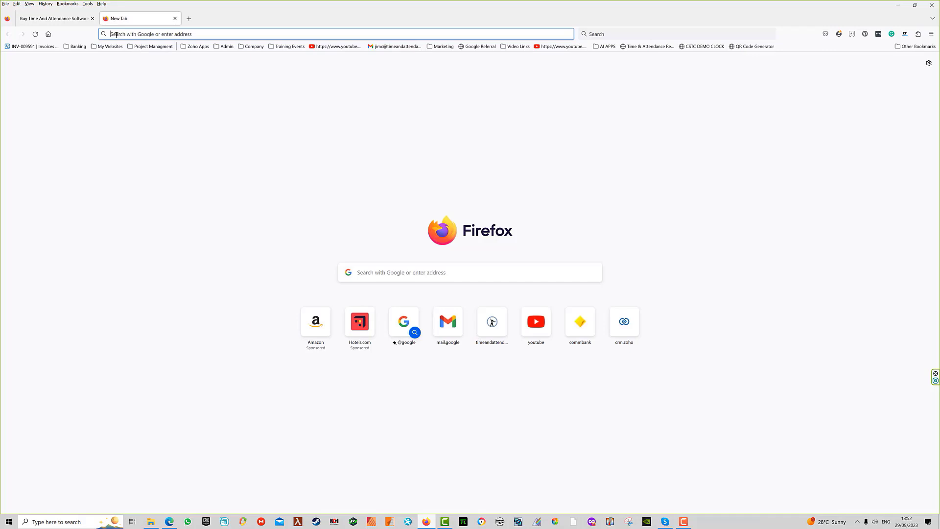
pyautogui.click(116, 35)
pyautogui.write('https://demo4.tnaserver.com.au')
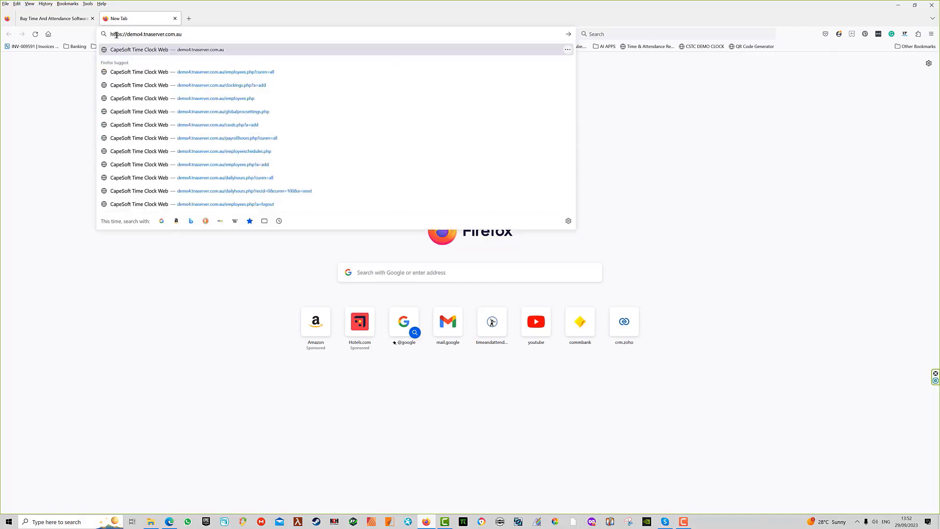
# Load the demo site and sign in with the admin login and its password.
pyautogui.press('Return')
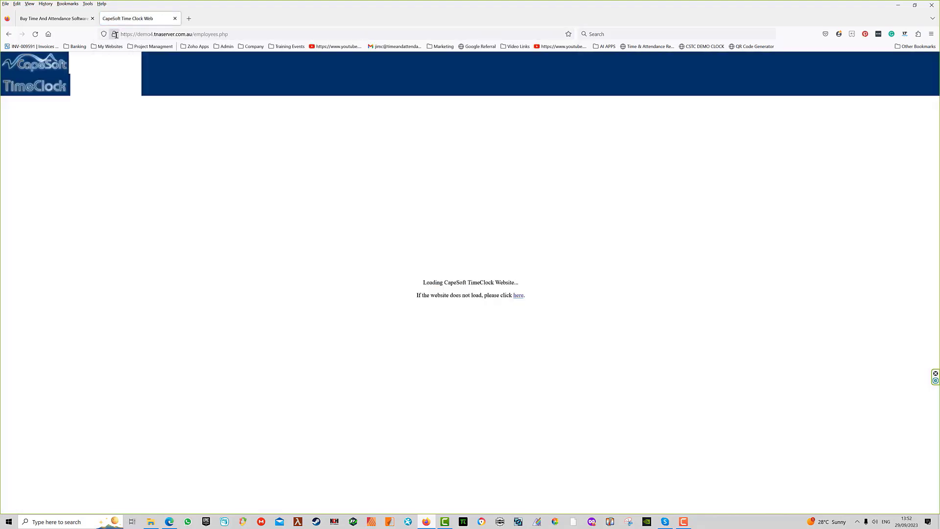
pyautogui.click(62, 204)
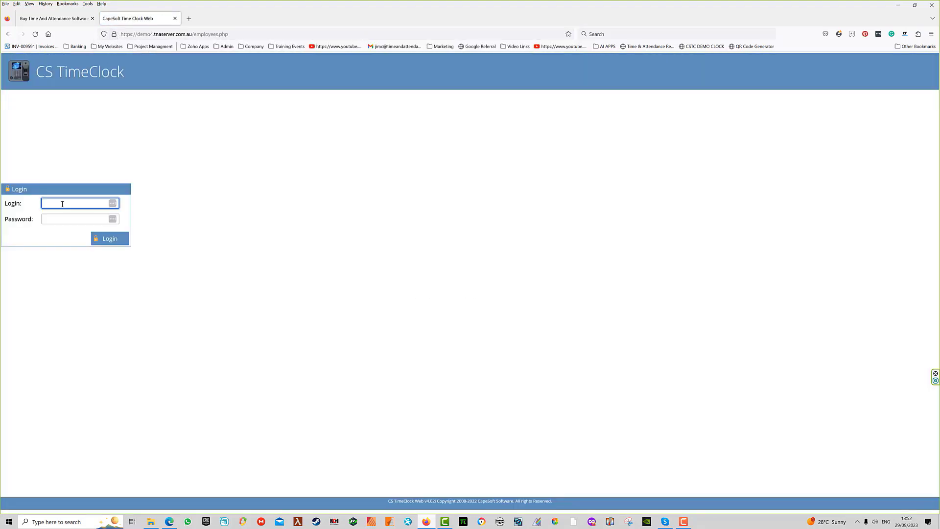
pyautogui.write('9970')
pyautogui.click(56, 221)
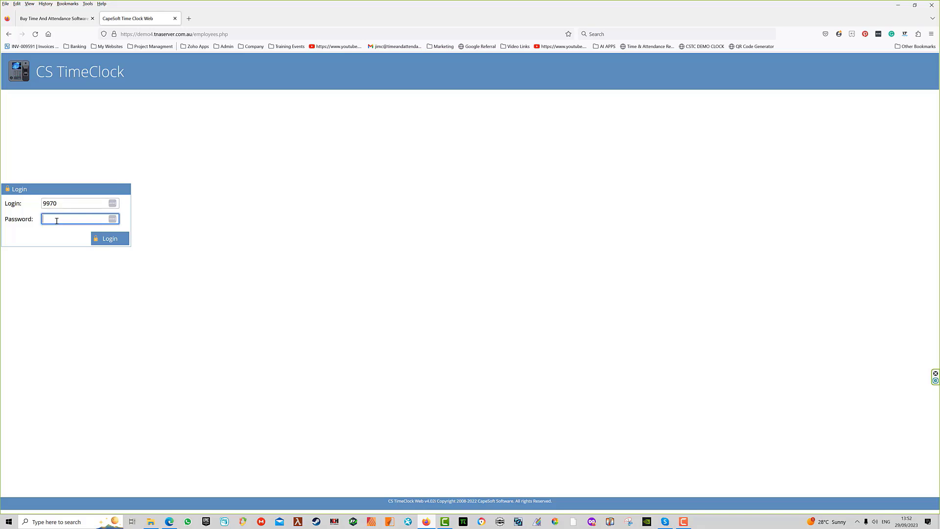
pyautogui.write('●●●●●●●●●●●')
pyautogui.press('Return')
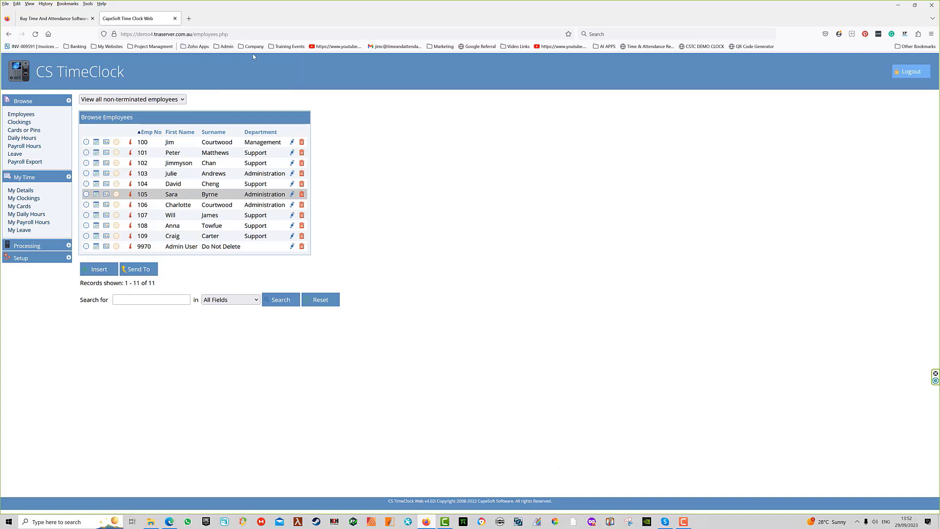
# Select the whole page address in the address bar, then dismiss the suggestions.
pyautogui.click(241, 33)
pyautogui.moveTo(241, 31); pyautogui.dragTo(97, 35)
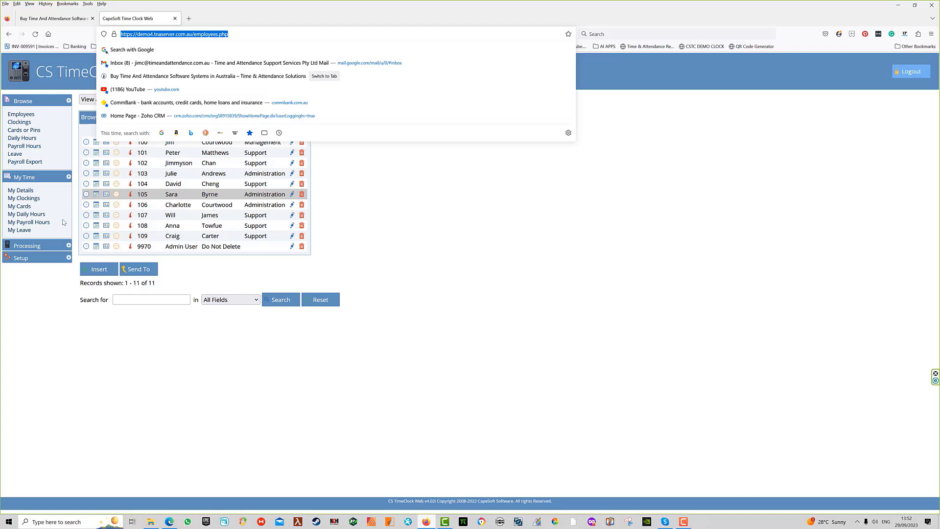
pyautogui.click(48, 377)
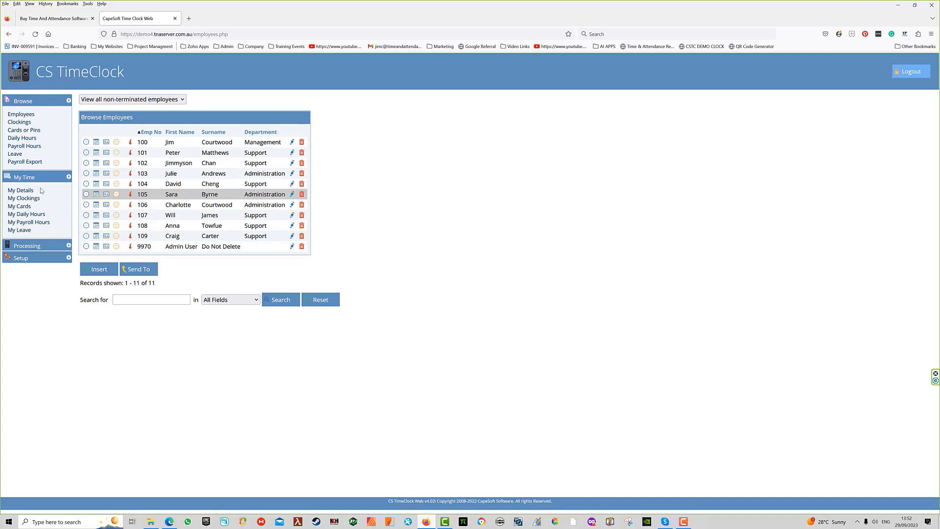
# Re-toggle the Browse menu and show the Employees list of 11 non-terminated employees.
pyautogui.click(19, 101)
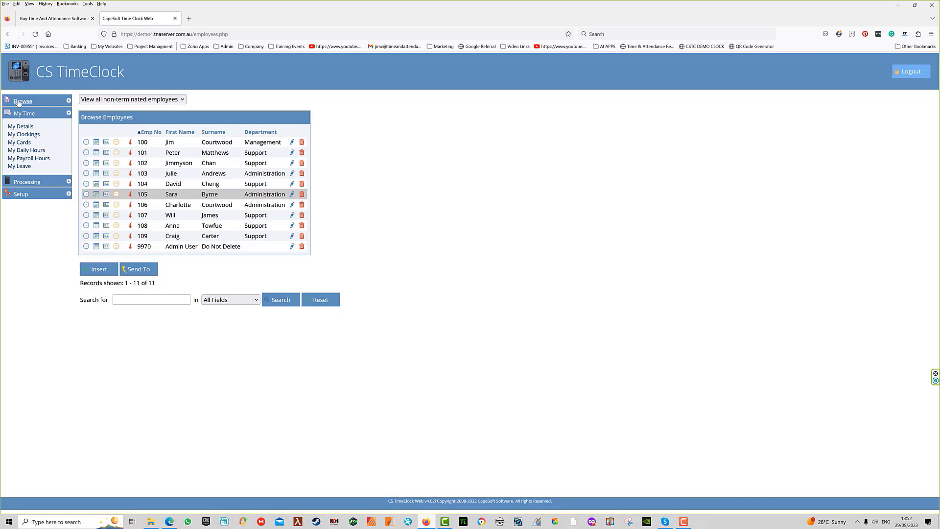
pyautogui.click(18, 101)
pyautogui.click(22, 114)
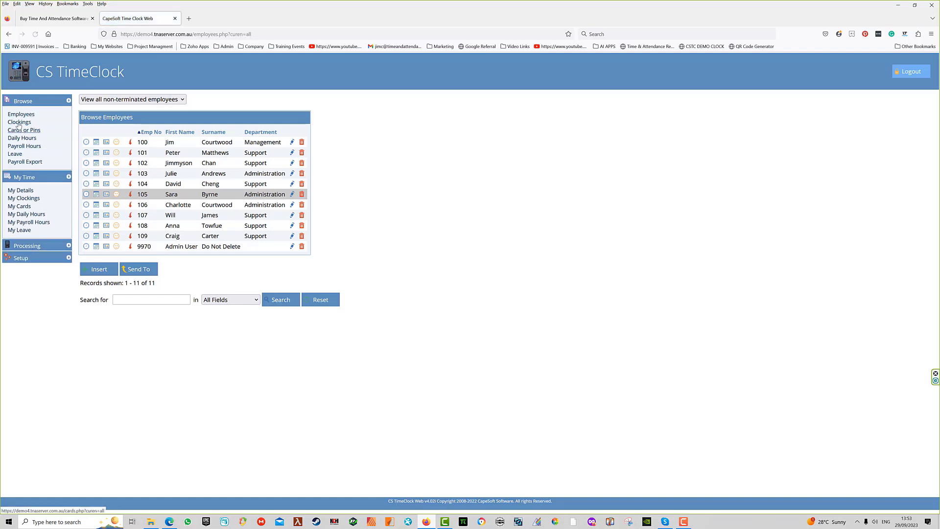
# Filter Browse Clockings to 01/05/2023 through 07/05/2023, listing 90 clockings.
pyautogui.click(19, 123)
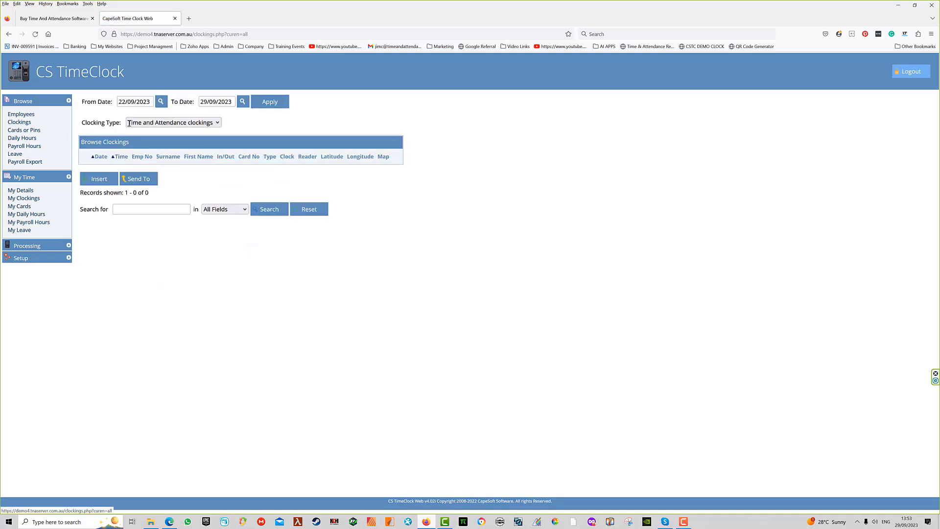
pyautogui.moveTo(126, 100); pyautogui.dragTo(85, 102)
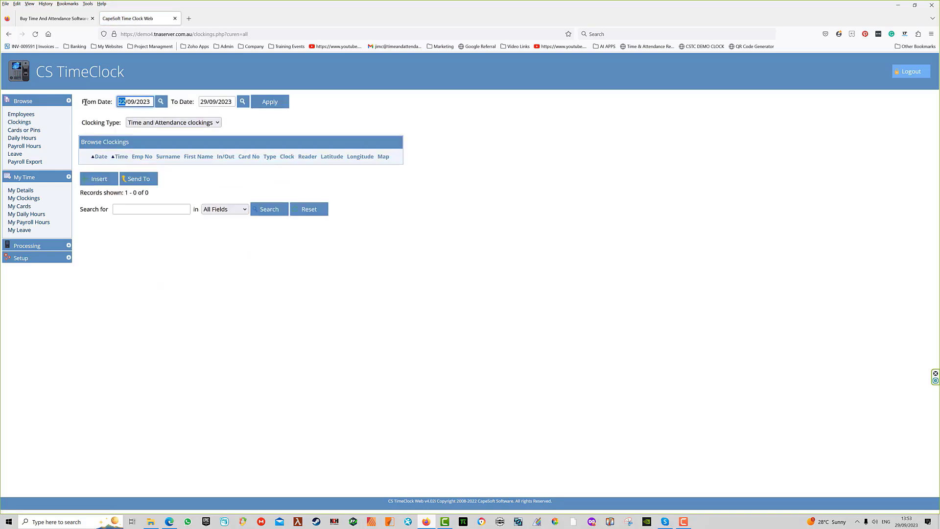
pyautogui.write('01')
pyautogui.moveTo(135, 102); pyautogui.dragTo(127, 102)
pyautogui.write('05')
pyautogui.moveTo(207, 101); pyautogui.dragTo(192, 104)
pyautogui.write('7')
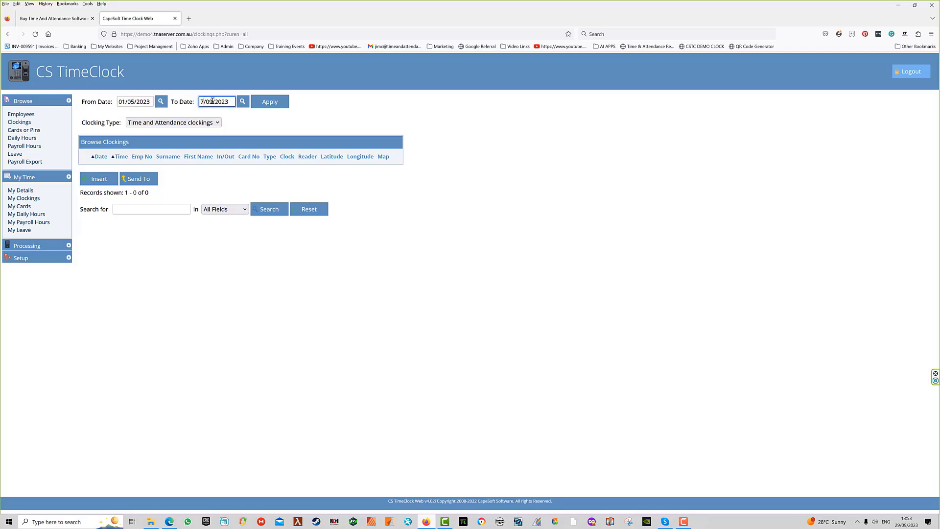
pyautogui.doubleClick(211, 101)
pyautogui.write('05')
pyautogui.click(276, 105)
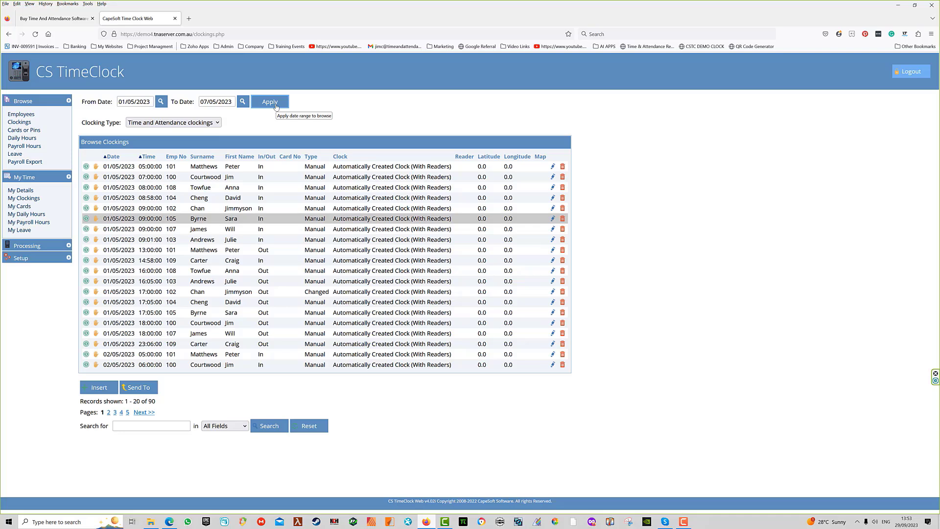
# View the Cards/Pins list, then the Daily Hours list of 54 records.
pyautogui.click(17, 131)
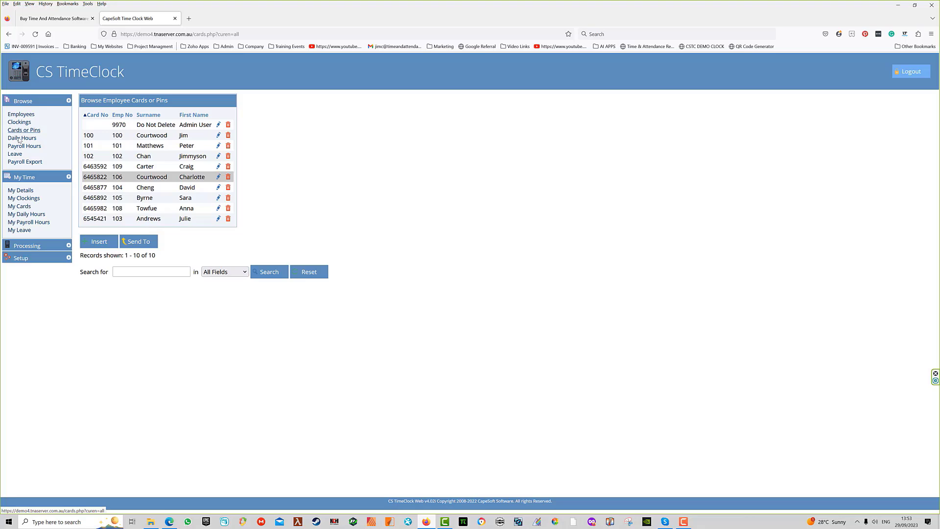
pyautogui.click(20, 139)
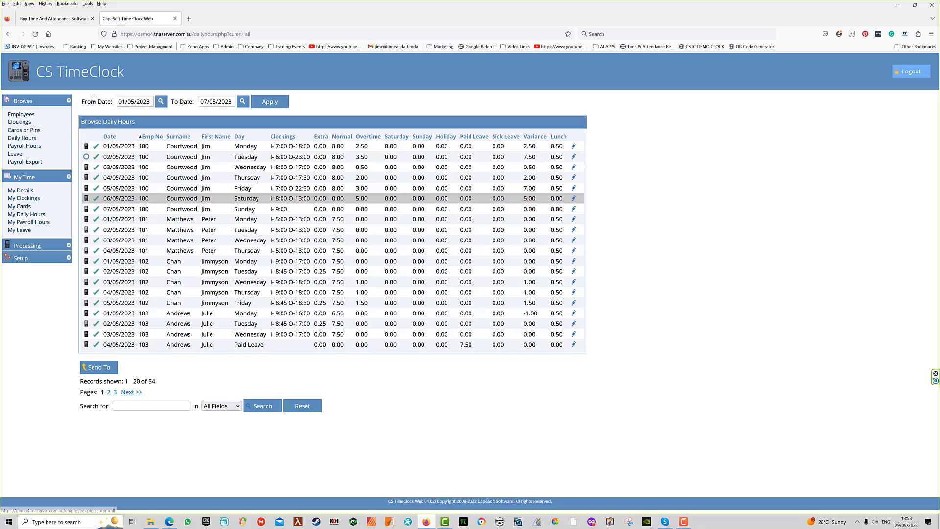
# Browse Payroll Hours and Leave, then show the MYOB payroll export with file name Payroll.
pyautogui.click(24, 147)
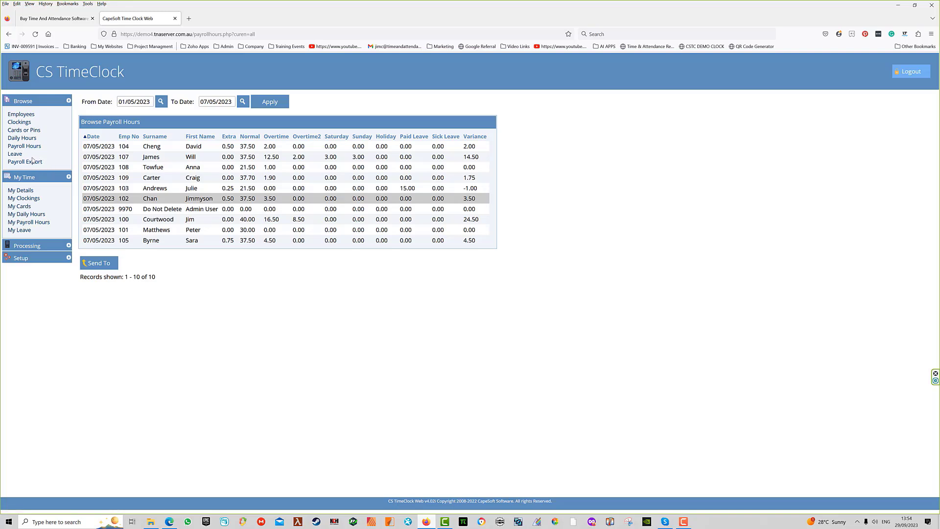
pyautogui.click(17, 156)
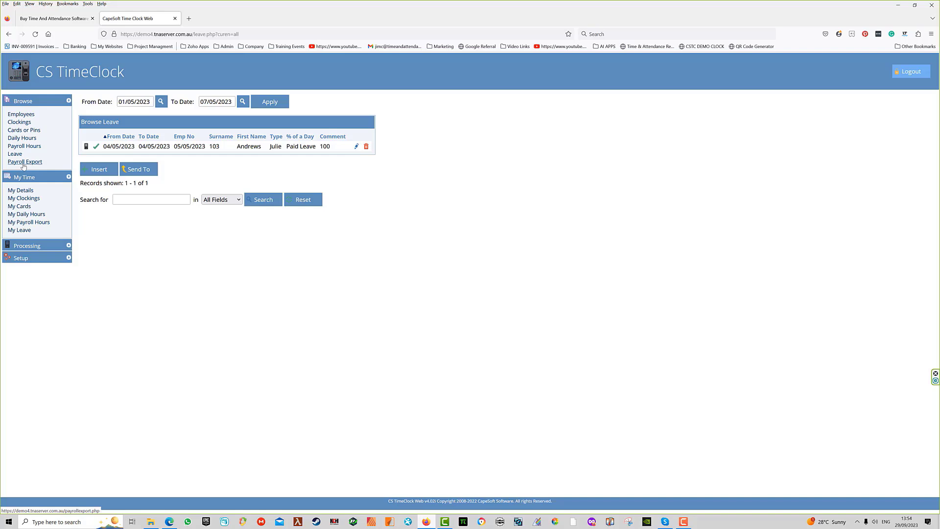
pyautogui.click(24, 162)
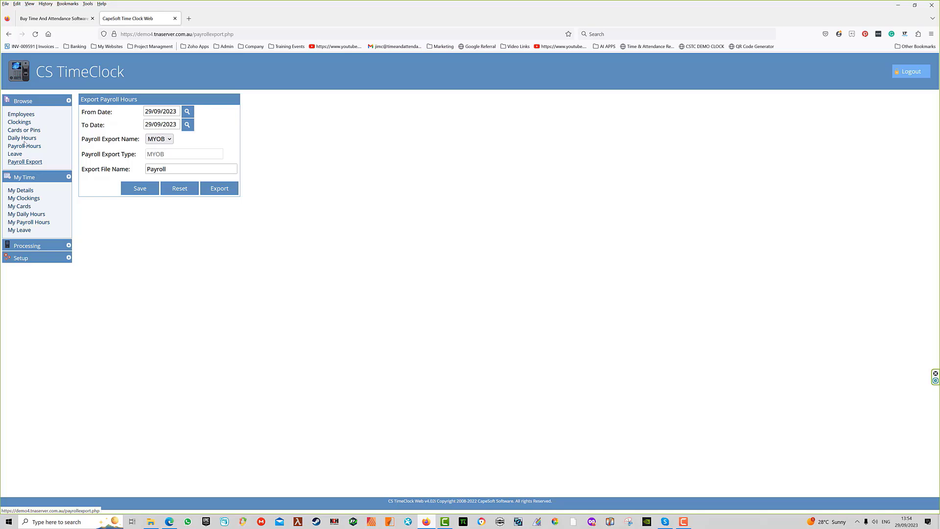
# Collapse Browse, then view My Details and the empty My Clockings for 01/05–07/05/2023.
pyautogui.click(69, 102)
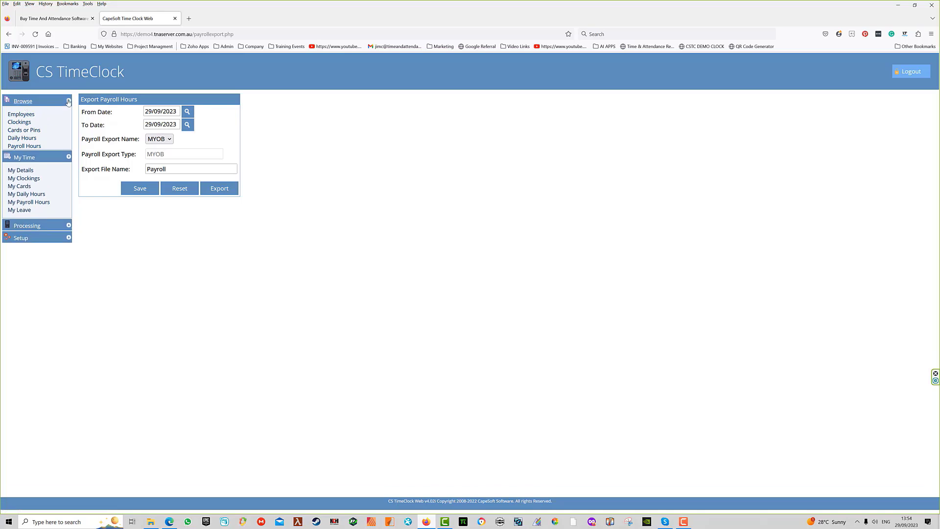
pyautogui.click(68, 101)
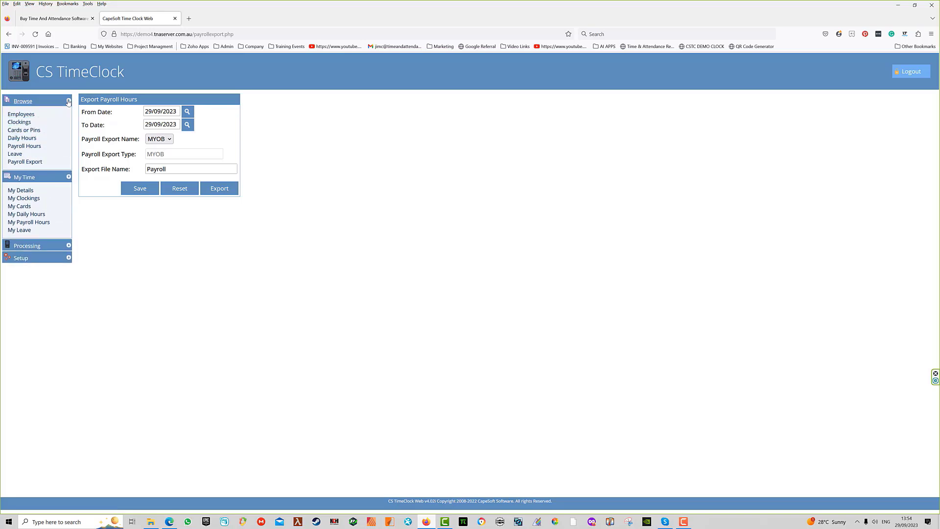
pyautogui.click(69, 101)
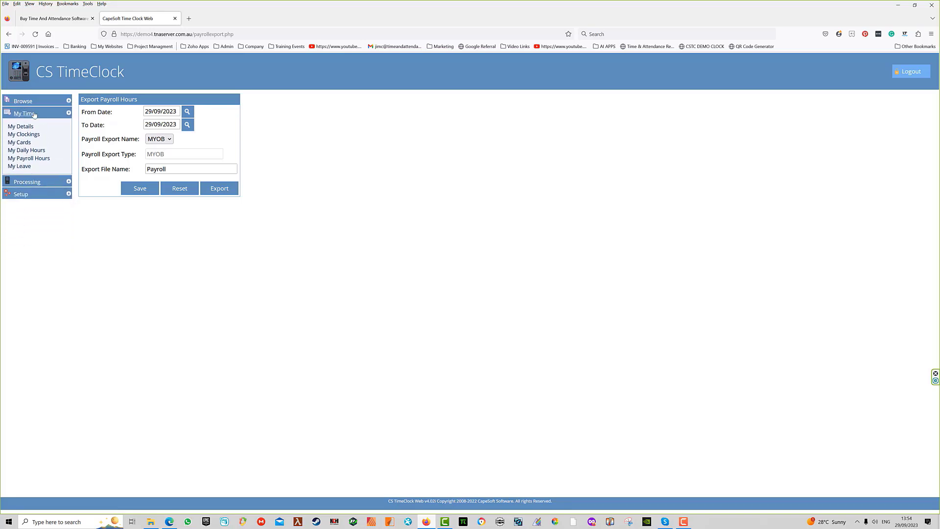
pyautogui.click(25, 128)
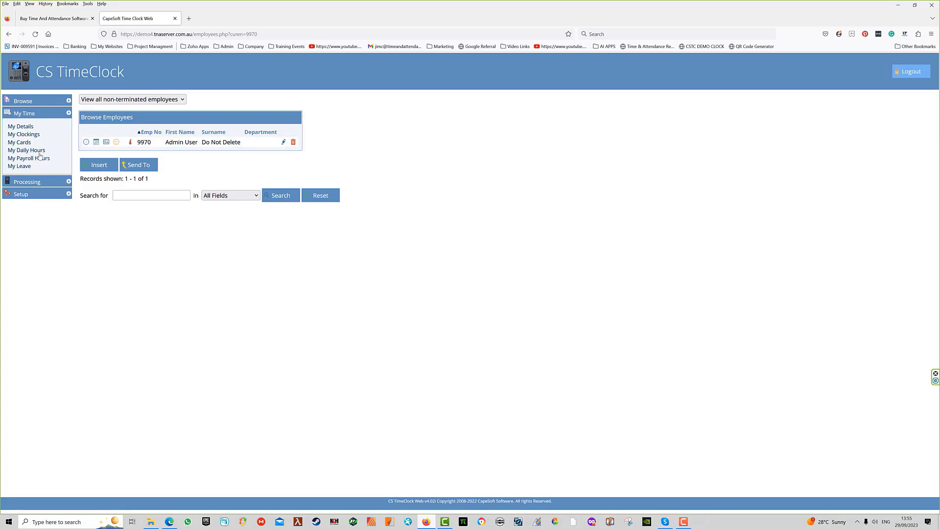
pyautogui.click(22, 135)
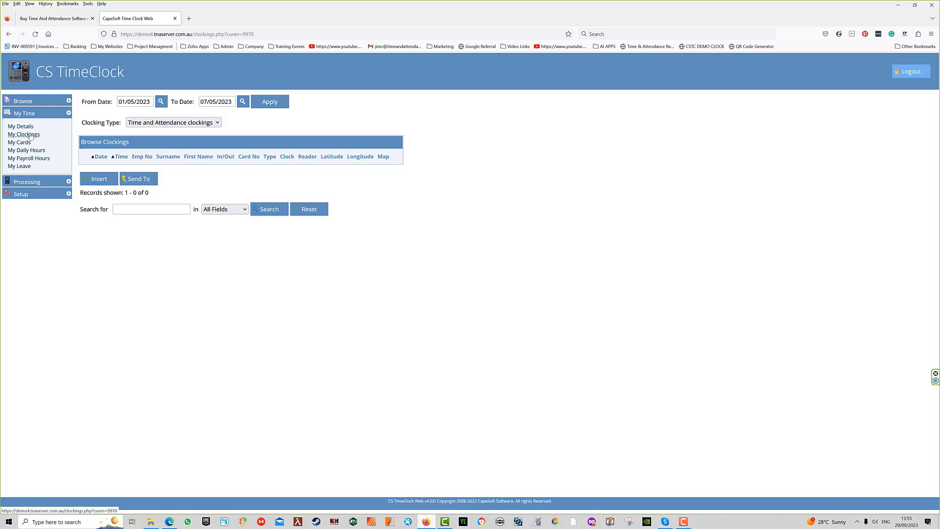
# Collapse My Time, expand Processing, and briefly expand then collapse Setup.
pyautogui.click(69, 113)
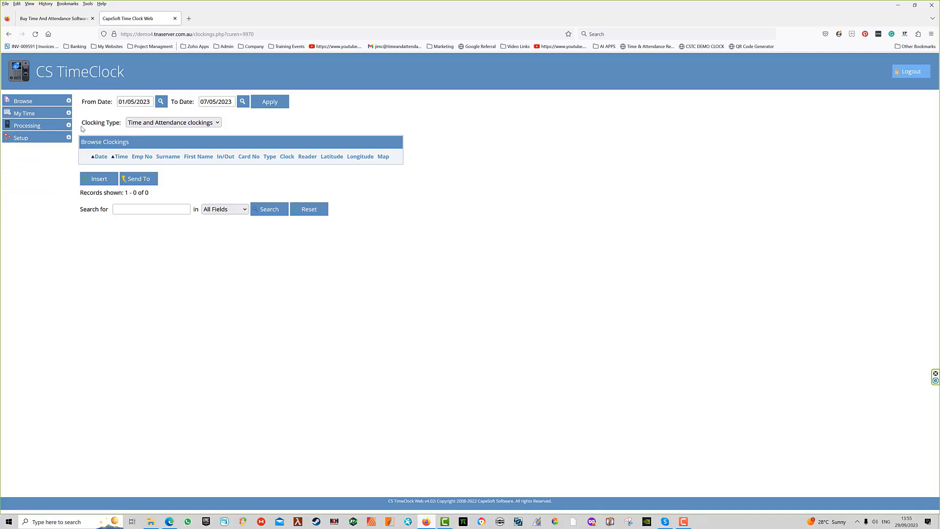
pyautogui.click(68, 125)
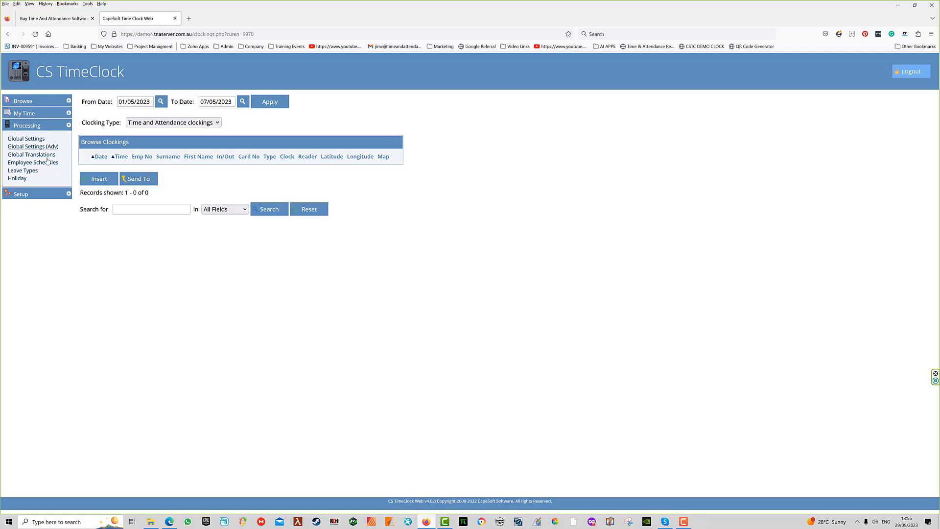
pyautogui.click(30, 195)
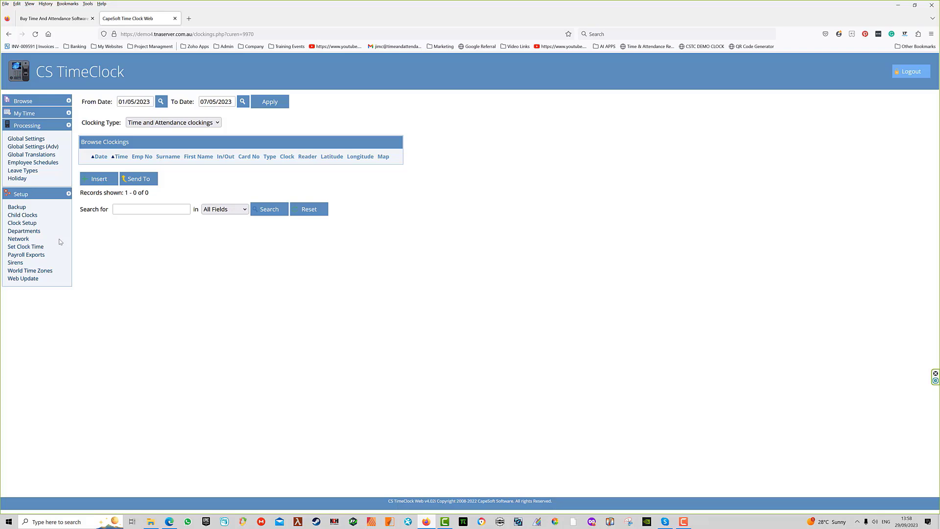
pyautogui.click(68, 196)
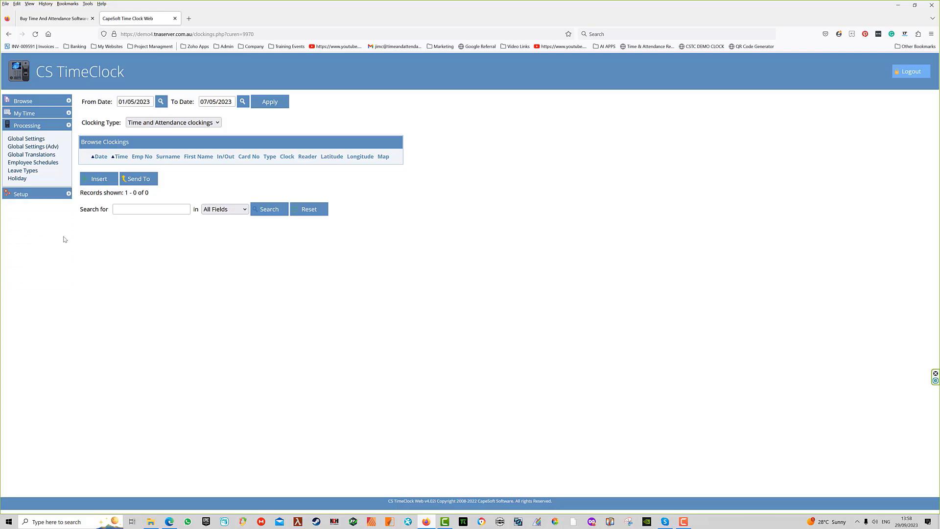